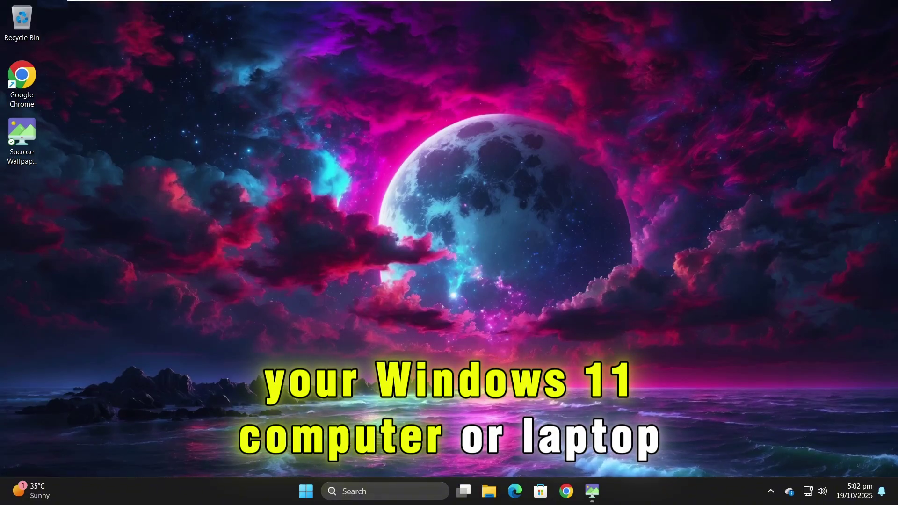
Search Windows for 'network troub' to surface Find and fix network problems.
left_click(340, 496)
type("n")
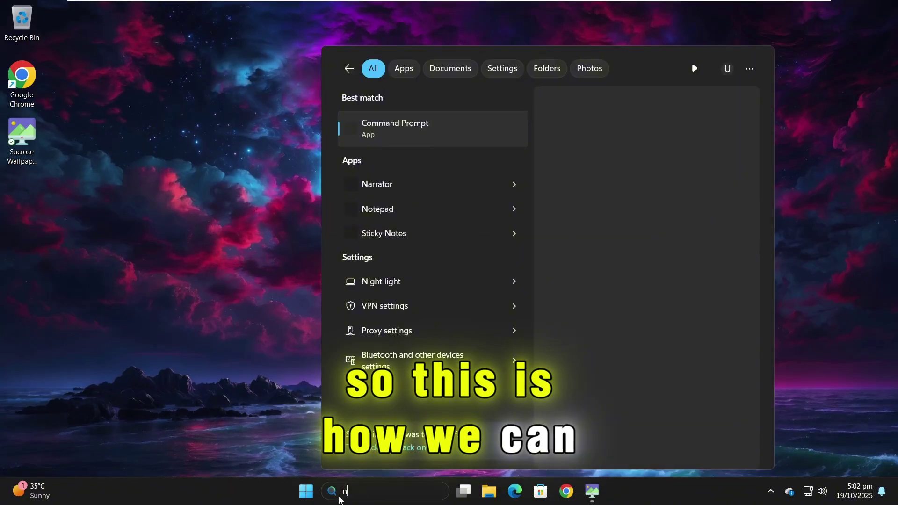
type("etwork trou")
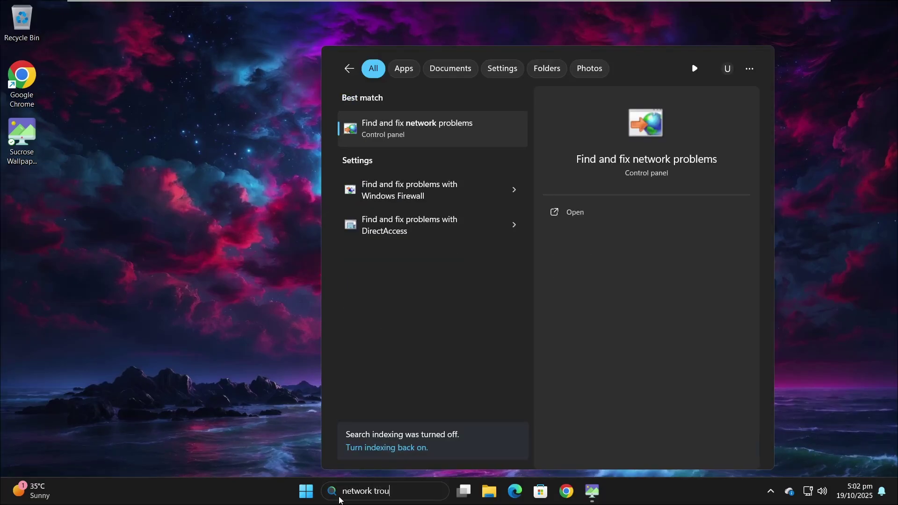
type("bleshoot")
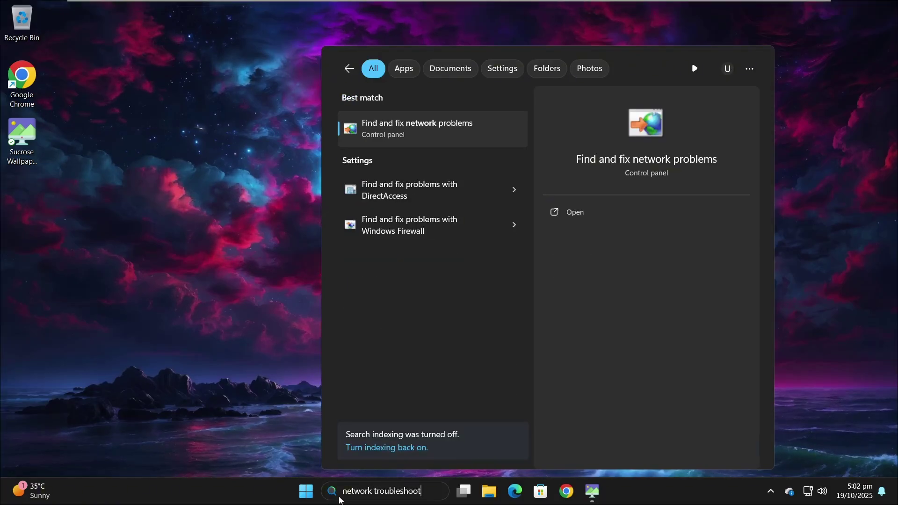
Run the Internet Connections troubleshooter on the Internet connection; it finds no problem.
left_click(413, 123)
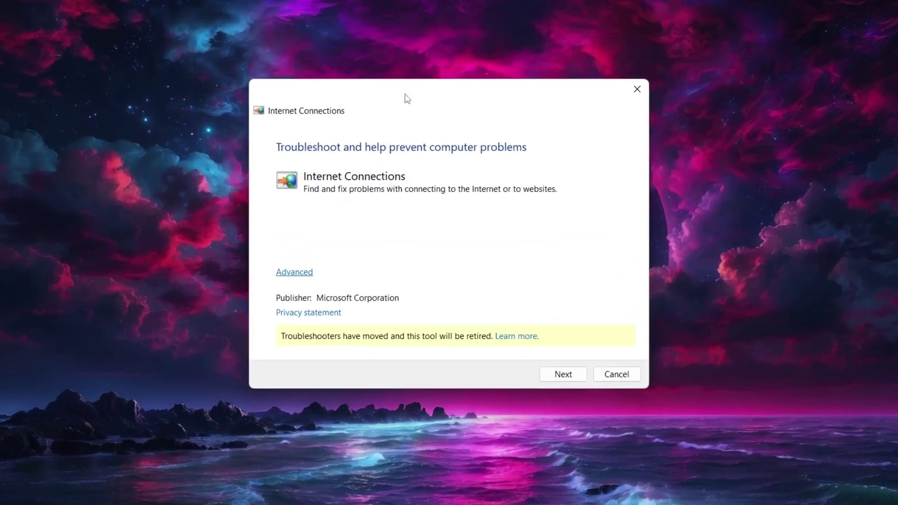
left_click(560, 375)
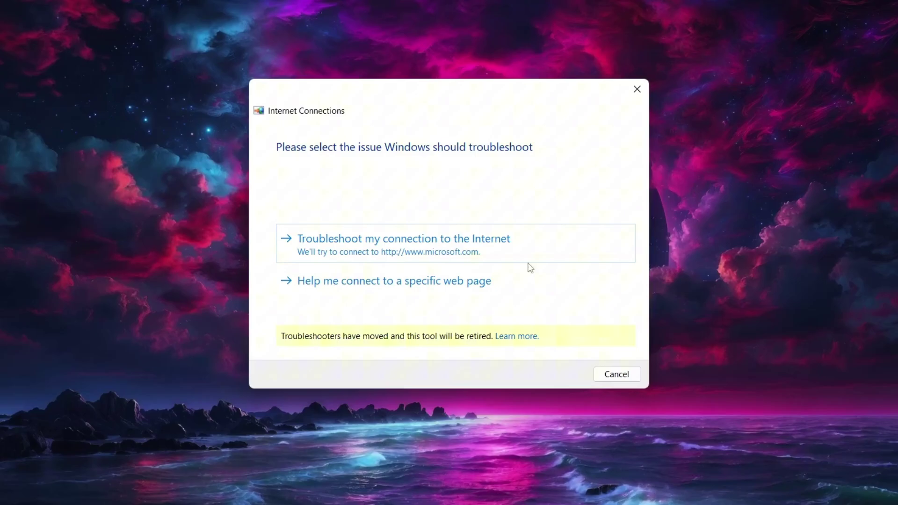
left_click(455, 242)
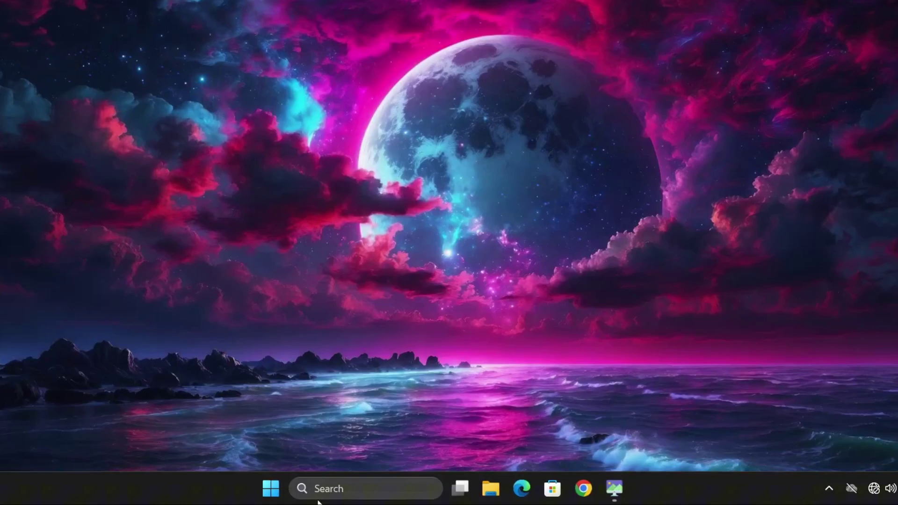
Launch Command Prompt as administrator and run ipconfig /flushdns to clear the DNS cache.
left_click(328, 498)
type("cmd")
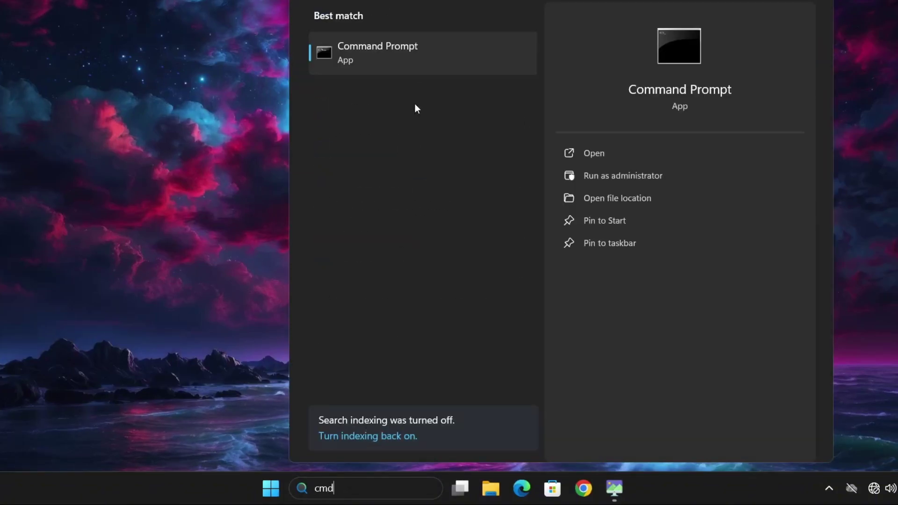
right_click(406, 54)
left_click(434, 73)
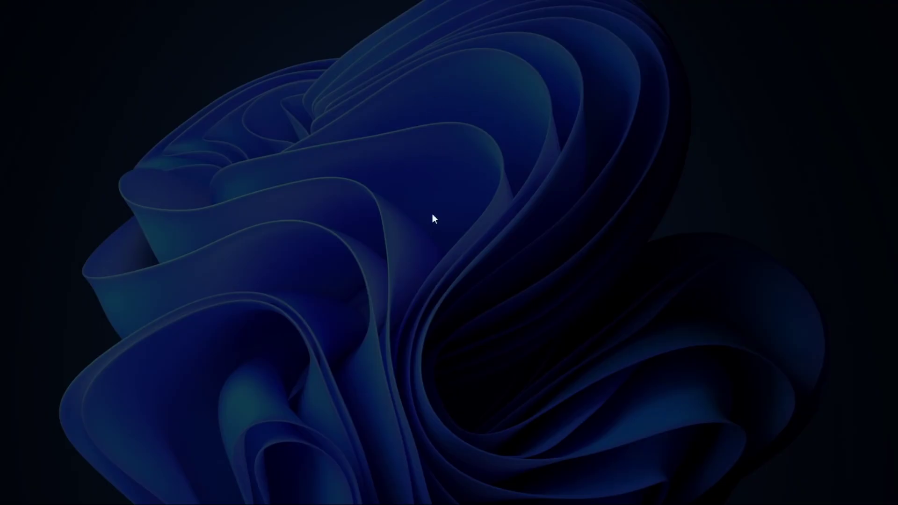
left_click(397, 304)
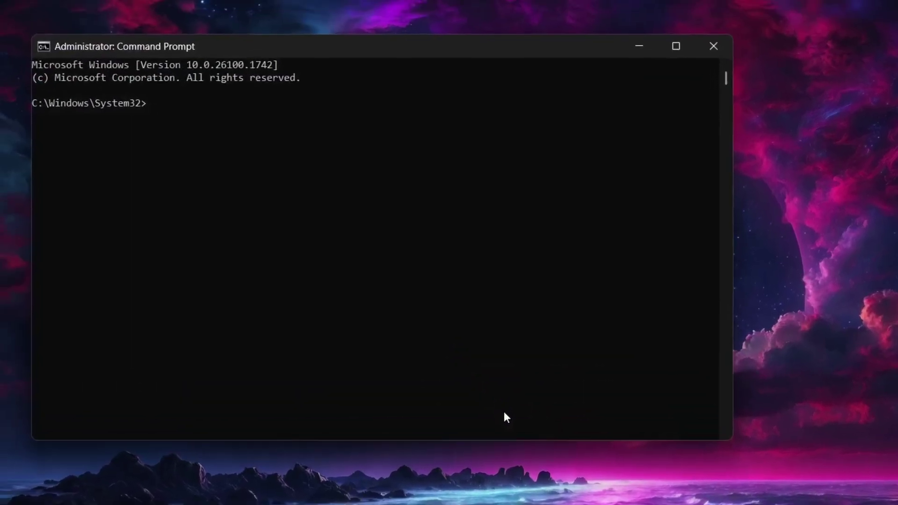
type("i")
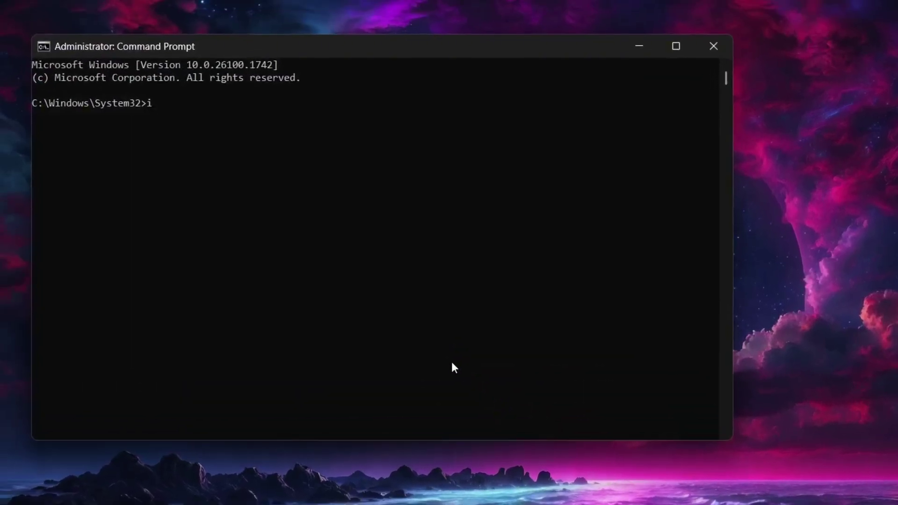
type("pconfig")
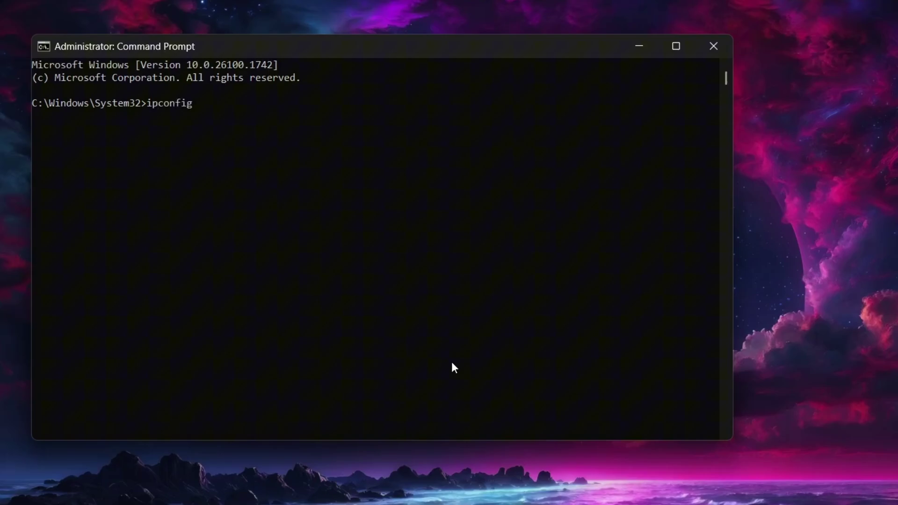
type(" /flushdns")
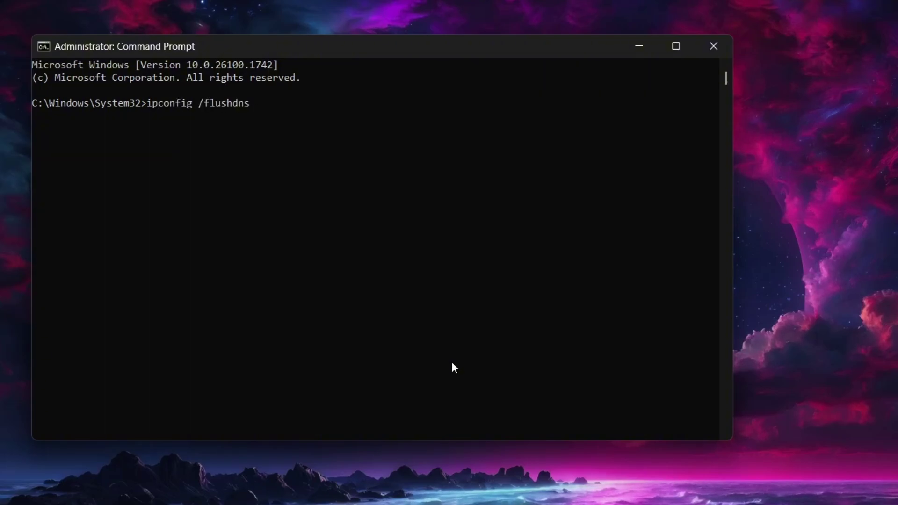
key("Return")
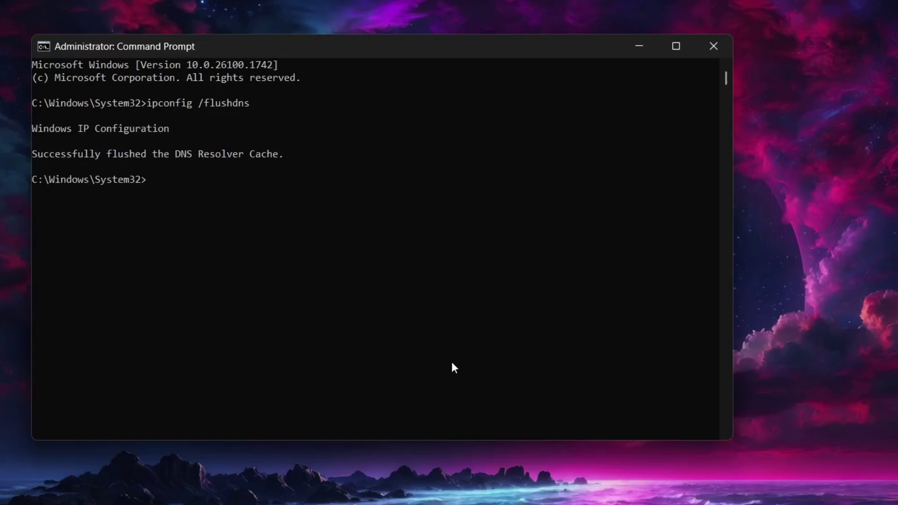
Run ncpa.cpl from the Run dialog to open Network Connections showing Ethernet0.
left_click(452, 360)
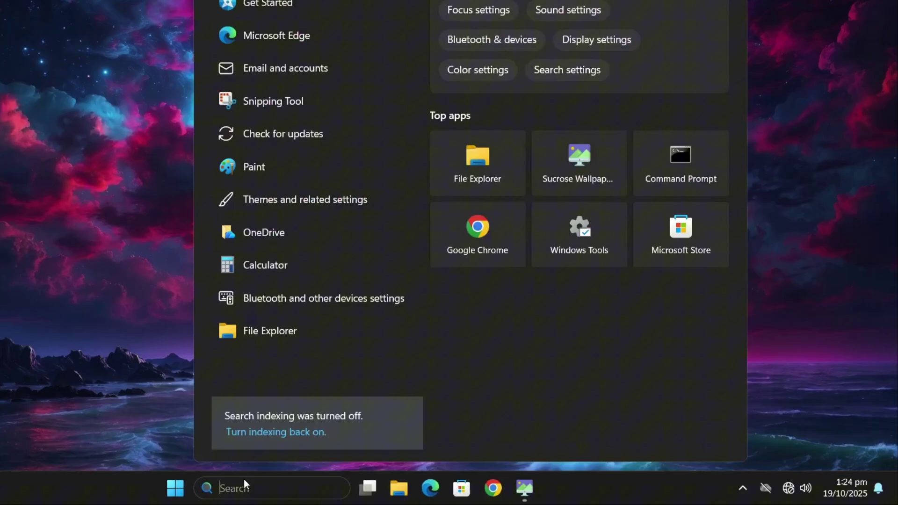
key("super+r")
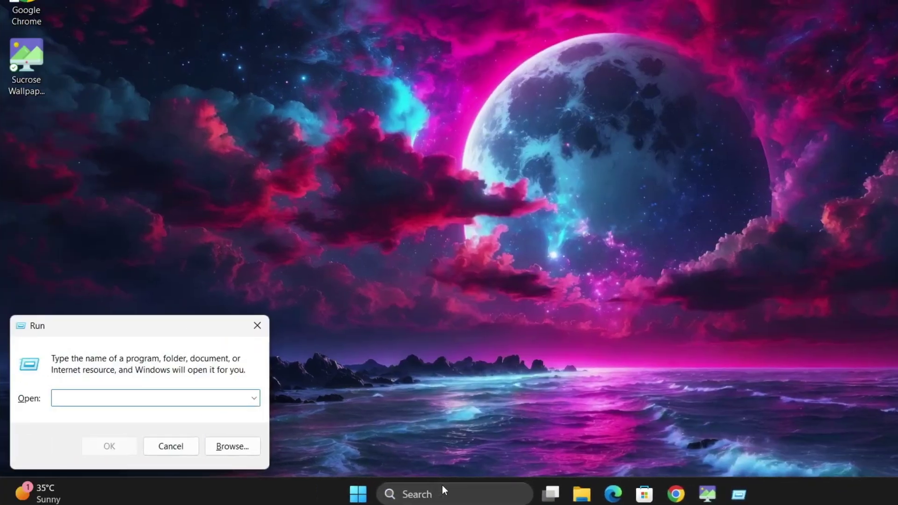
type("ncpa.cpl")
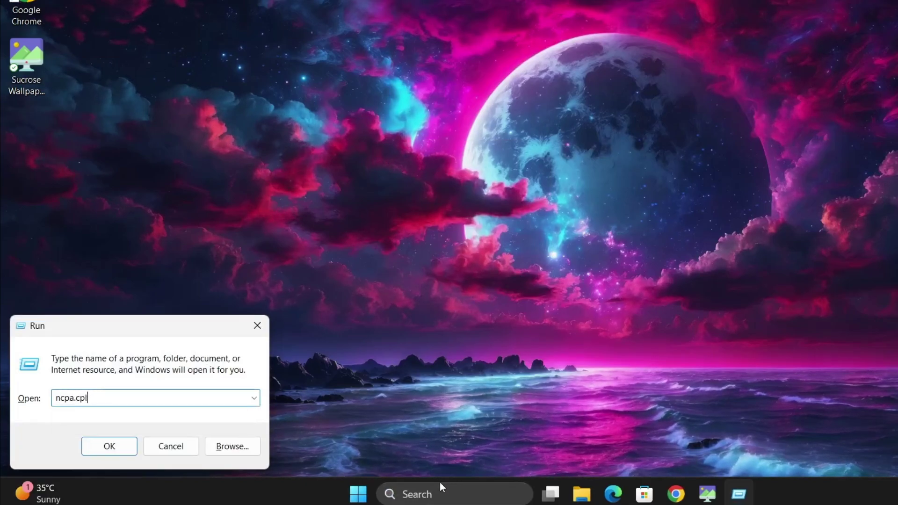
key("Return")
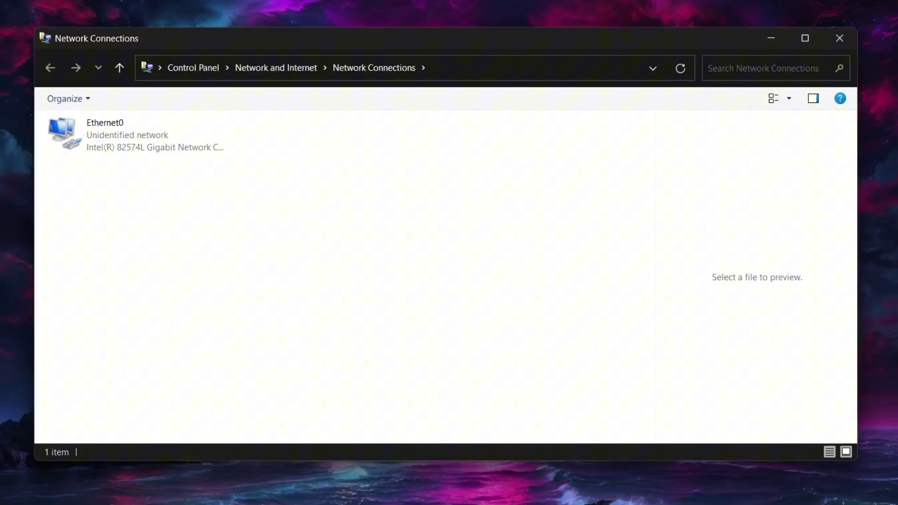
Open Ethernet0's Status, then its Properties, and select Internet Protocol Version 4 (TCP/IPv4).
double_click(138, 148)
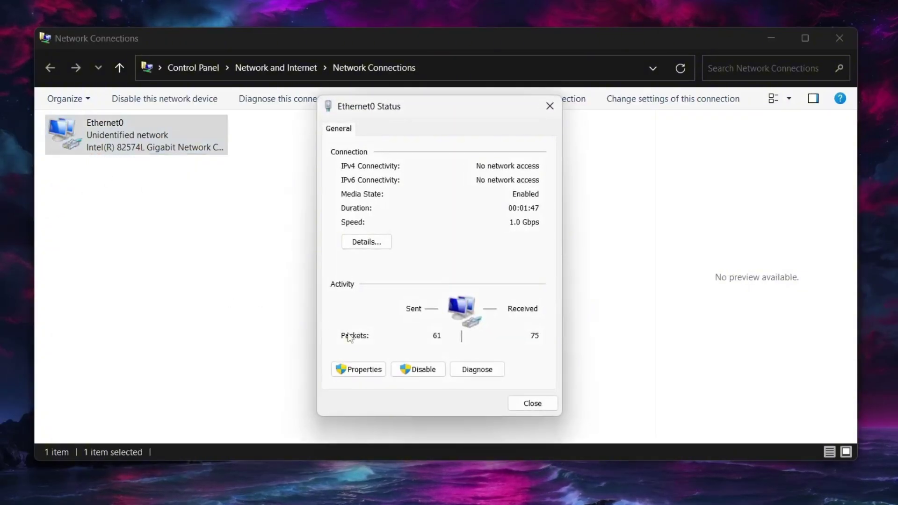
left_click(357, 370)
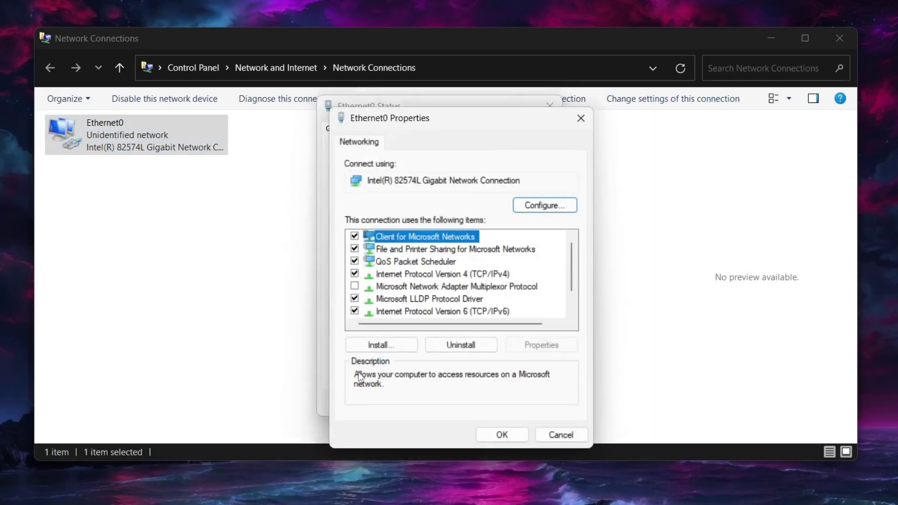
left_click(423, 275)
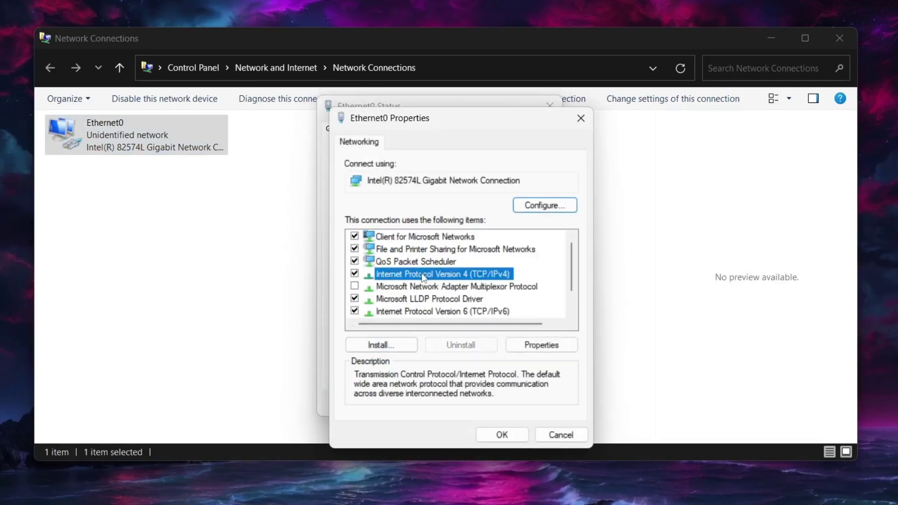
Set Ethernet0's IPv4 address and DNS servers to obtain automatically and save.
double_click(424, 276)
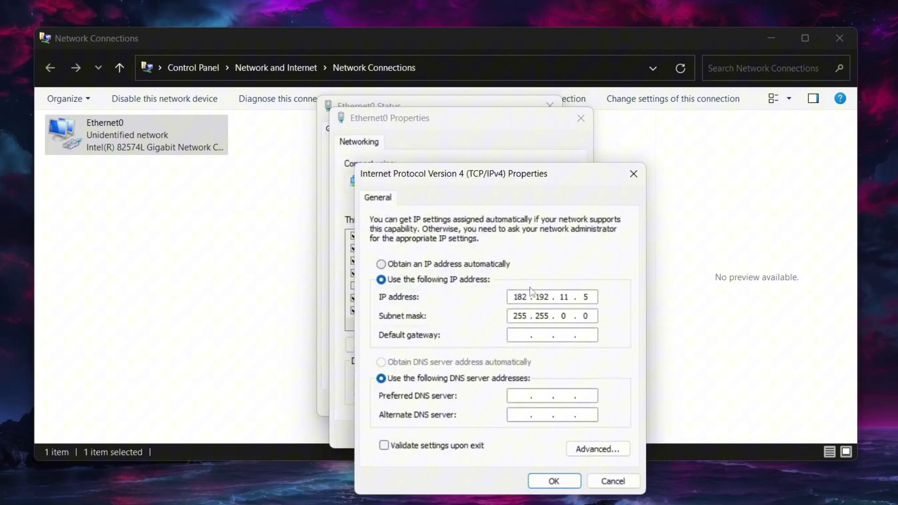
left_click(434, 265)
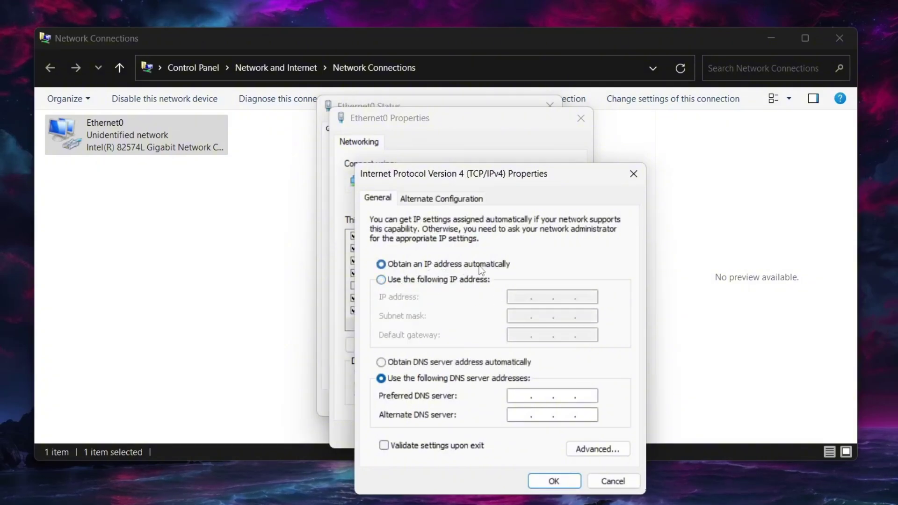
left_click(403, 368)
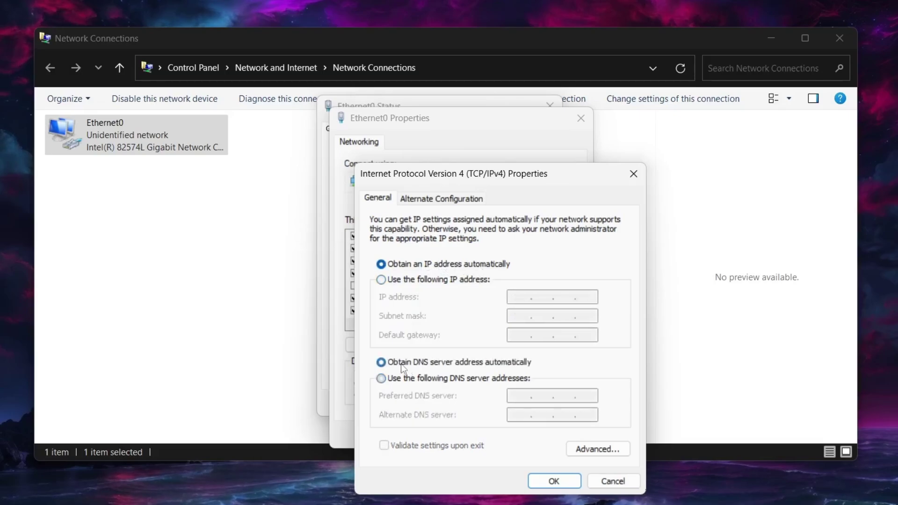
left_click(551, 482)
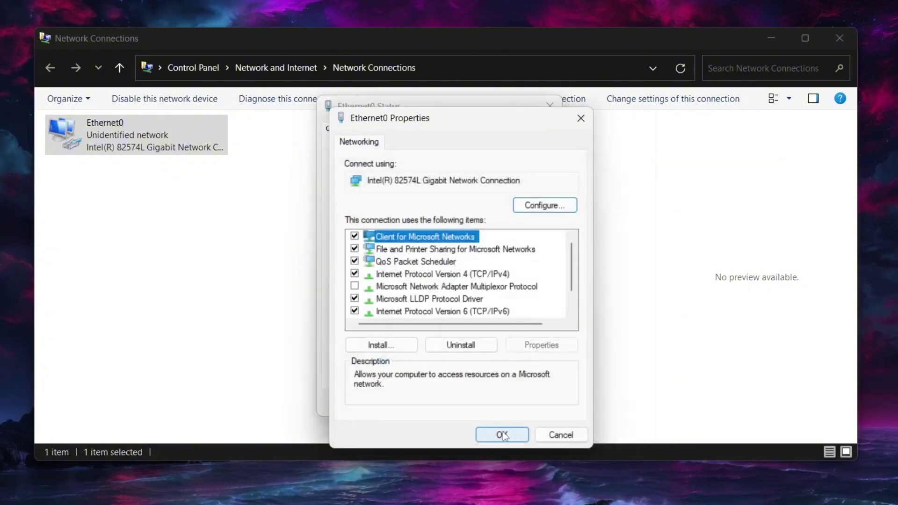
left_click(502, 434)
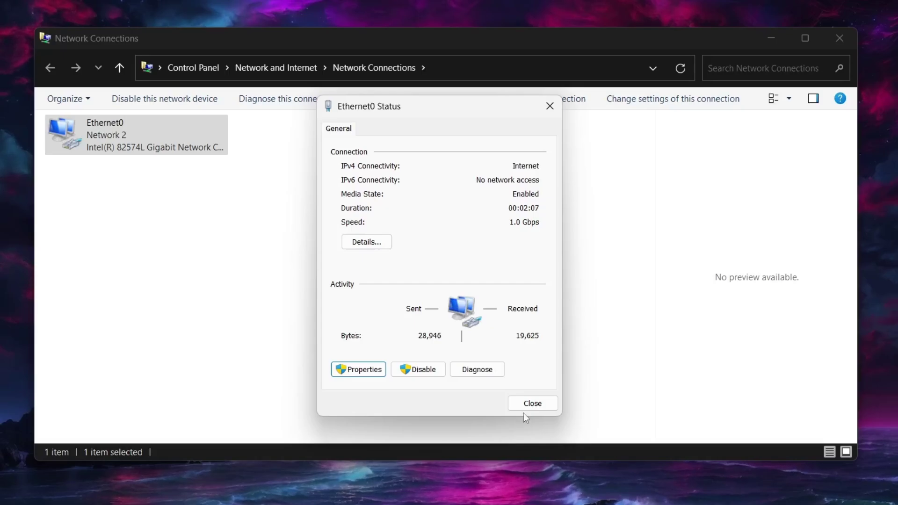
Enter 8.8.8.8 as Ethernet0's preferred DNS server and close all its dialogs.
left_click(354, 370)
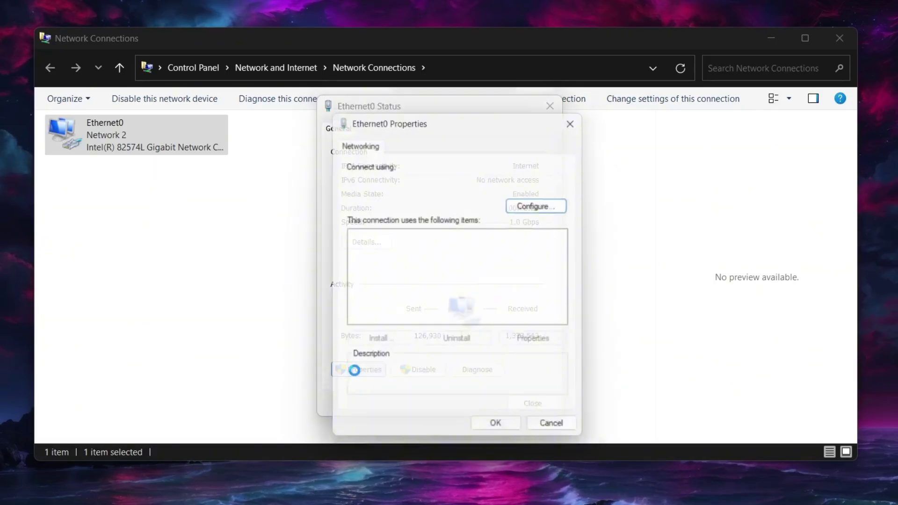
double_click(459, 275)
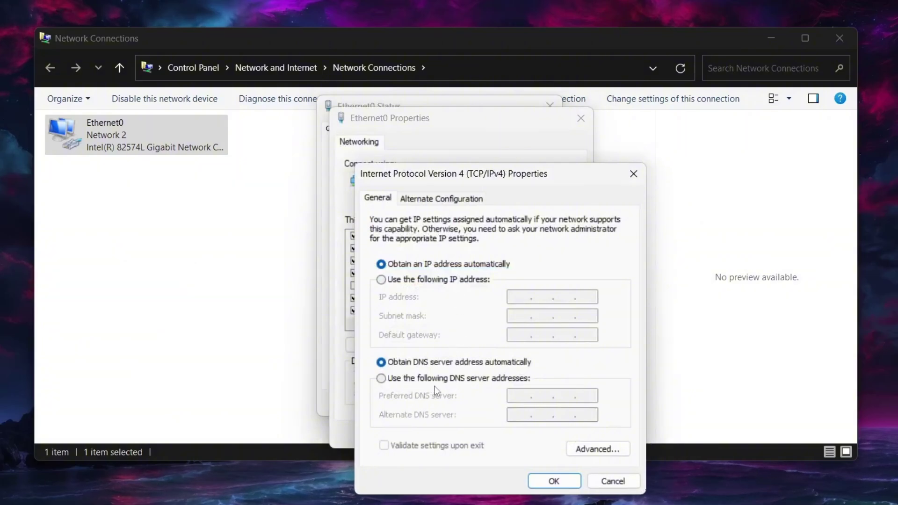
left_click(470, 380)
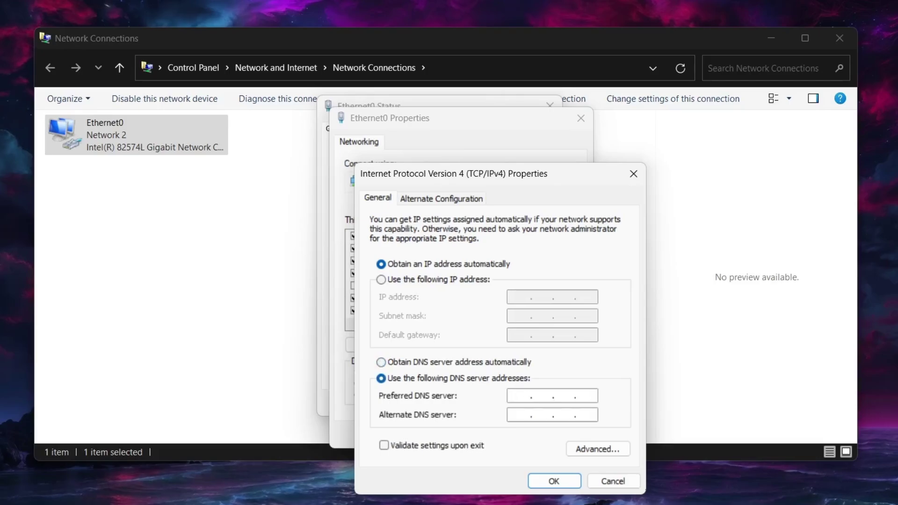
type("8.8.8.8")
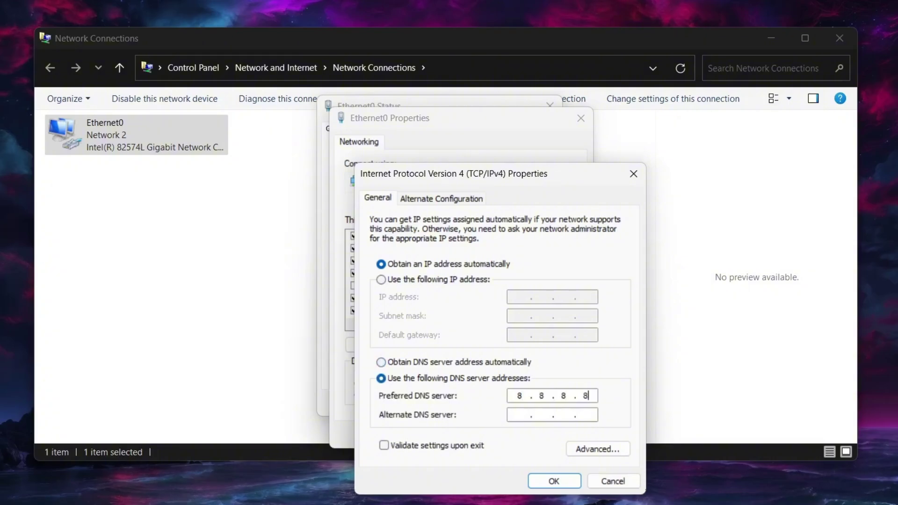
left_click(548, 481)
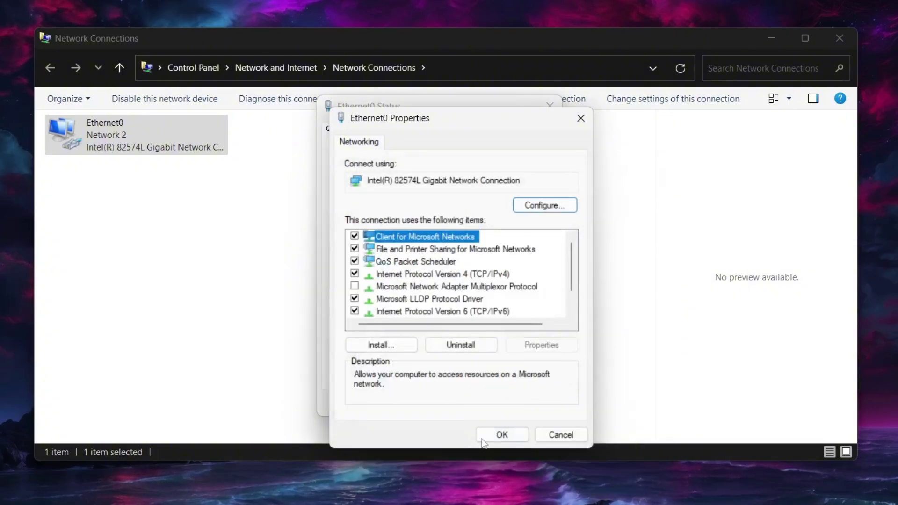
left_click(489, 435)
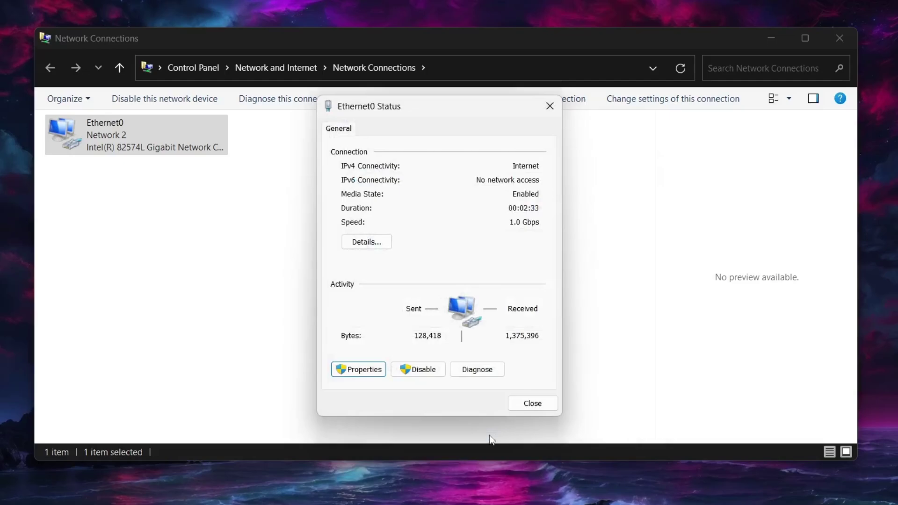
left_click(543, 408)
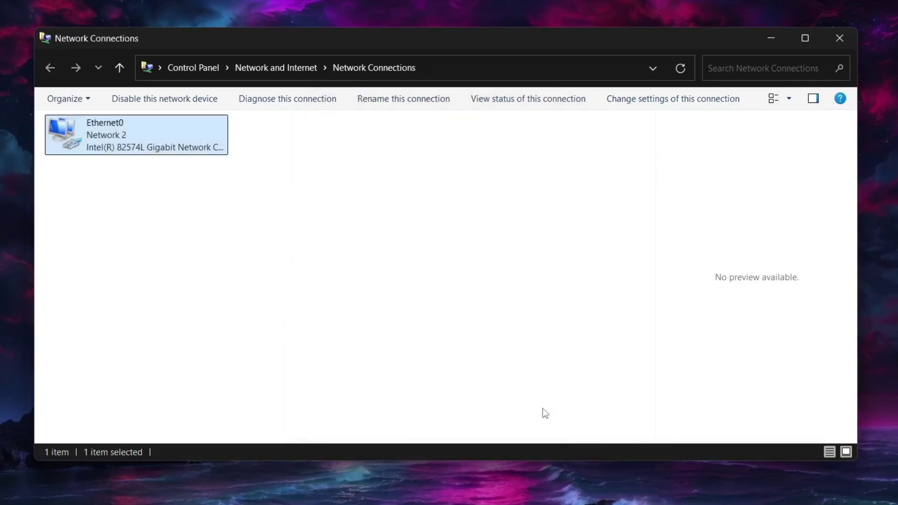
Close Network Connections and launch an administrator Command Prompt from a 'cmd' search.
left_click(543, 408)
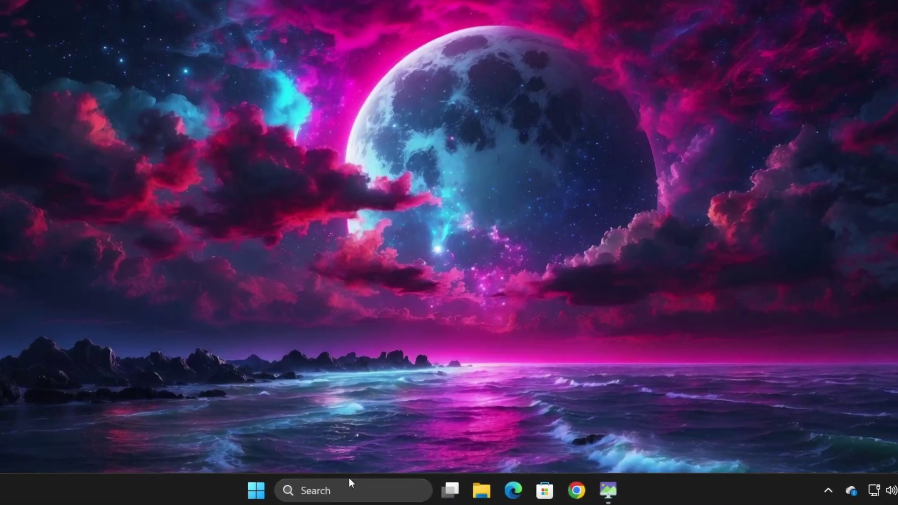
left_click(337, 488)
type("cmd")
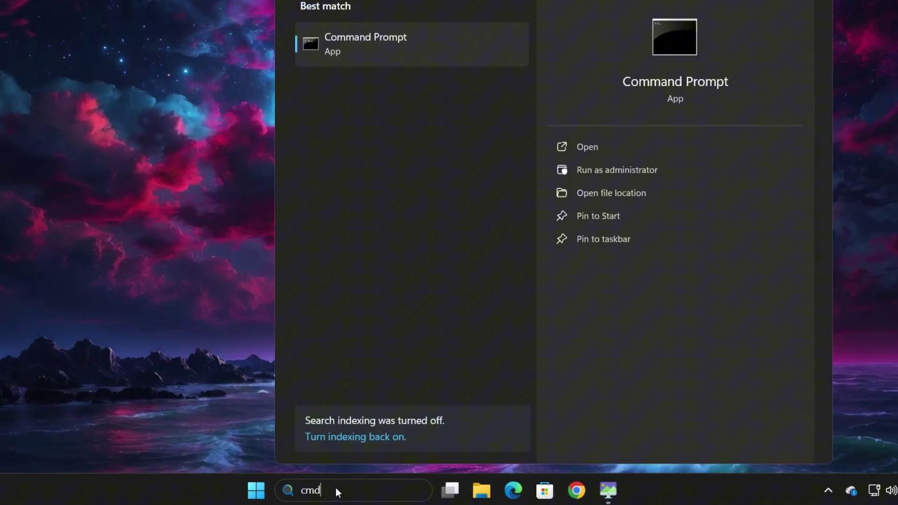
right_click(372, 61)
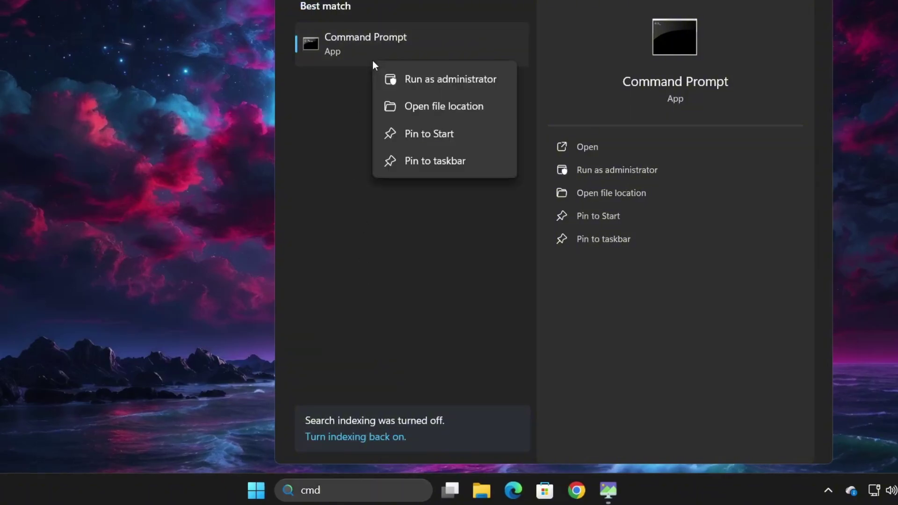
left_click(417, 70)
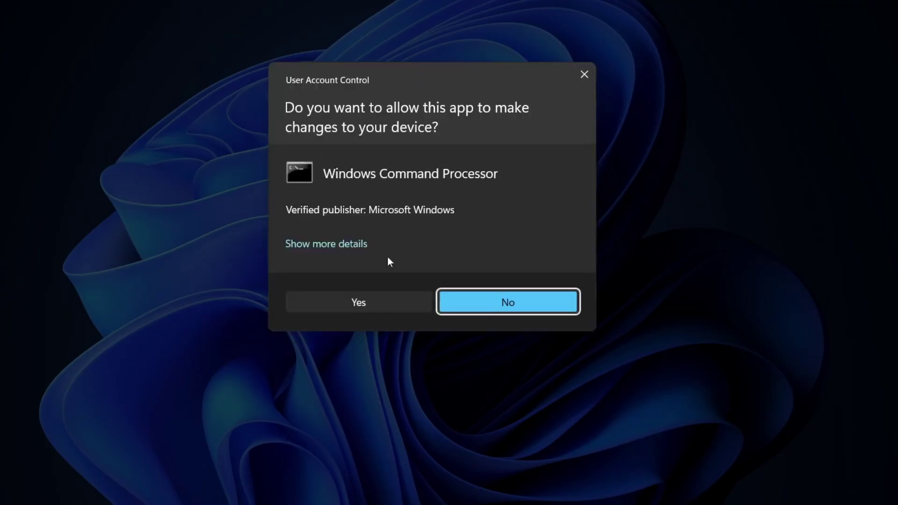
left_click(374, 308)
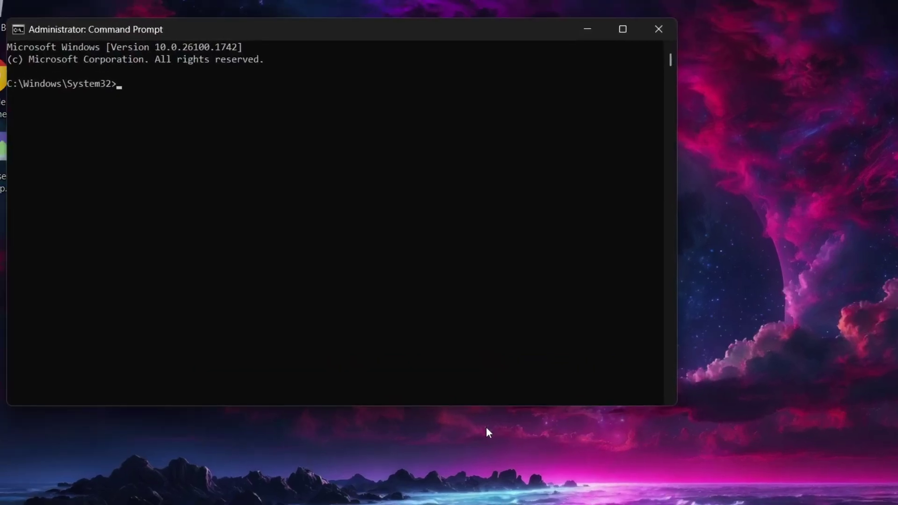
Run netsh winsock reset and netsh int ip reset, then close the console.
type("netsh winsock reset")
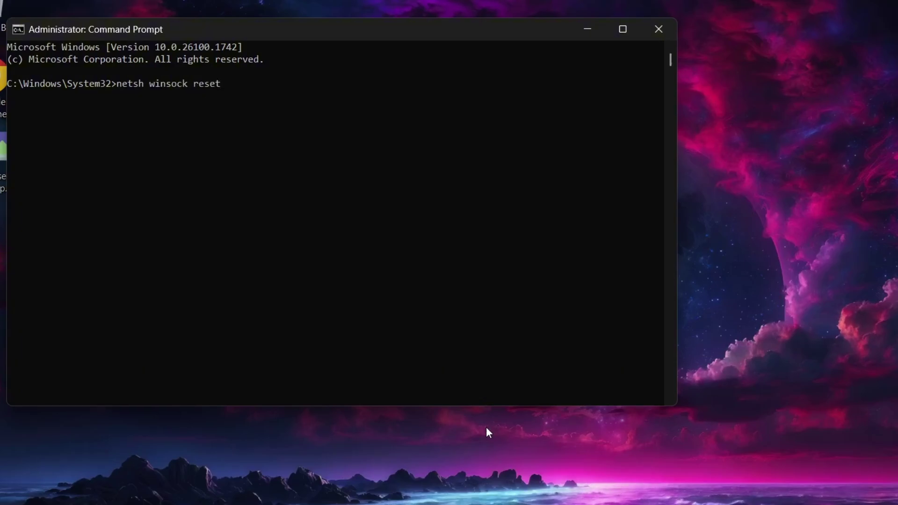
key("Return")
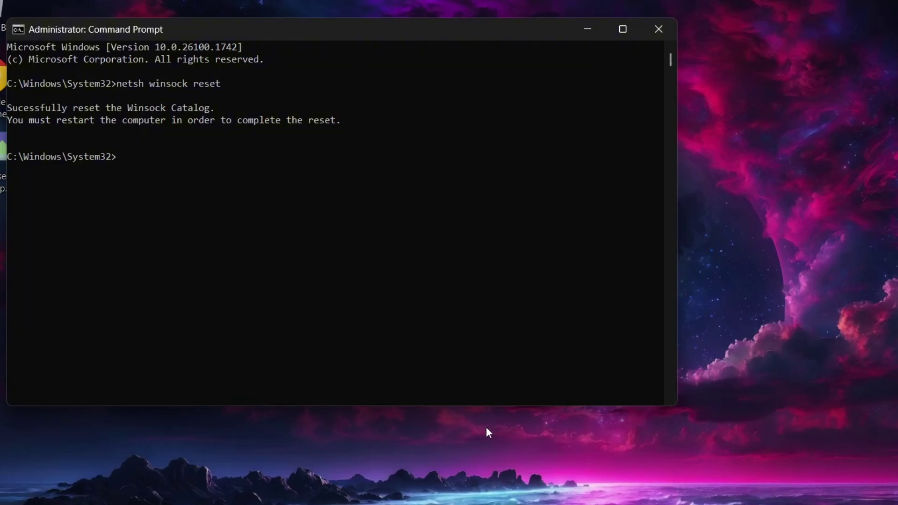
type("netsh int ip reset")
key("Return")
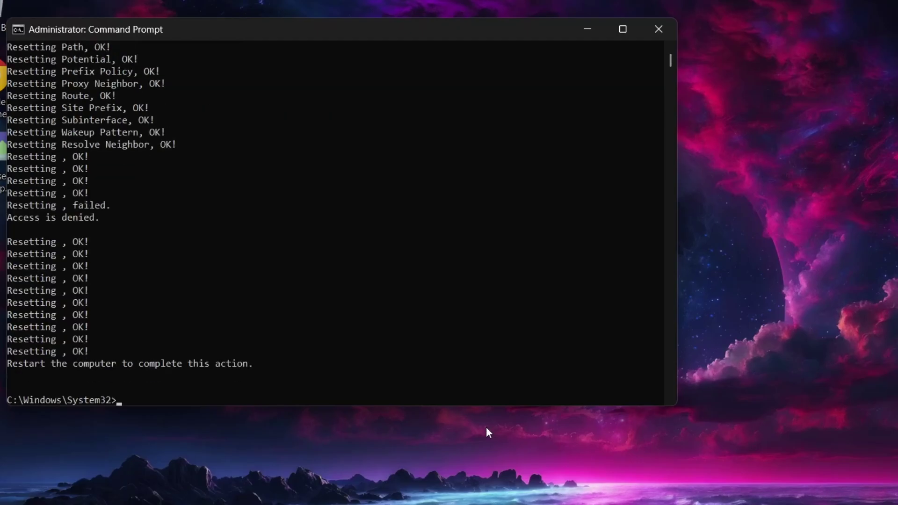
left_click(664, 29)
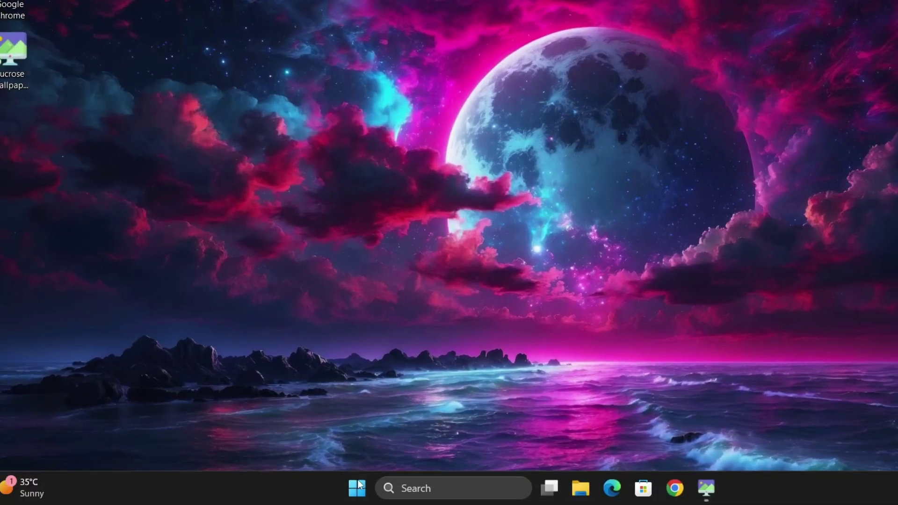
Auto-search for a newer Intel(R) 82574L driver in Device Manager; best is already installed.
right_click(359, 486)
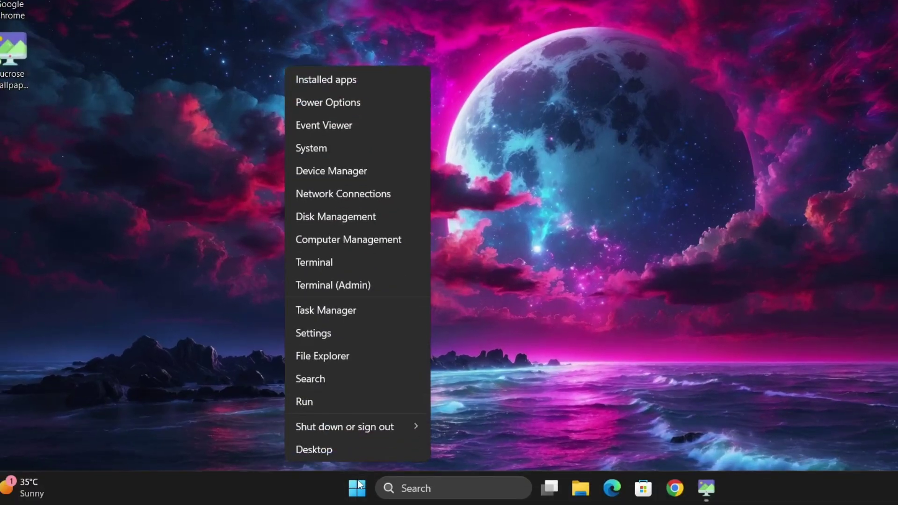
left_click(376, 178)
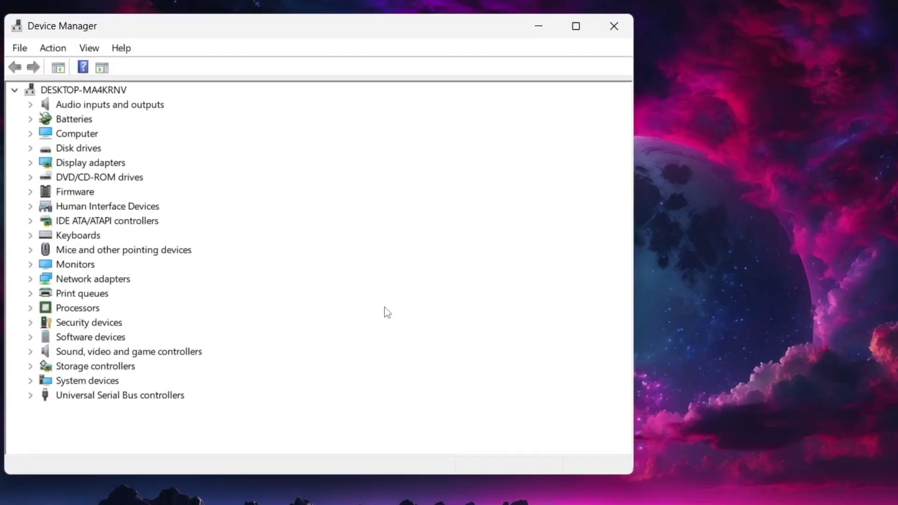
left_click(37, 279)
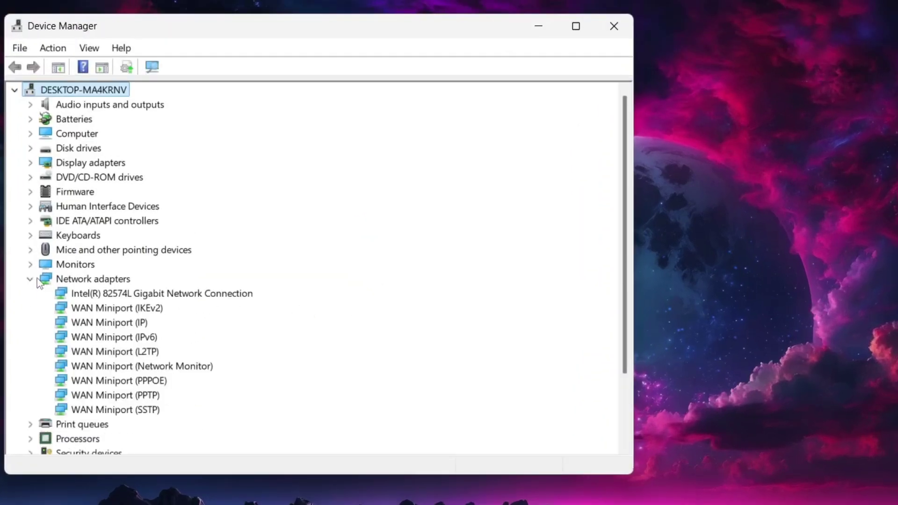
scroll(37, 283, "down", 1)
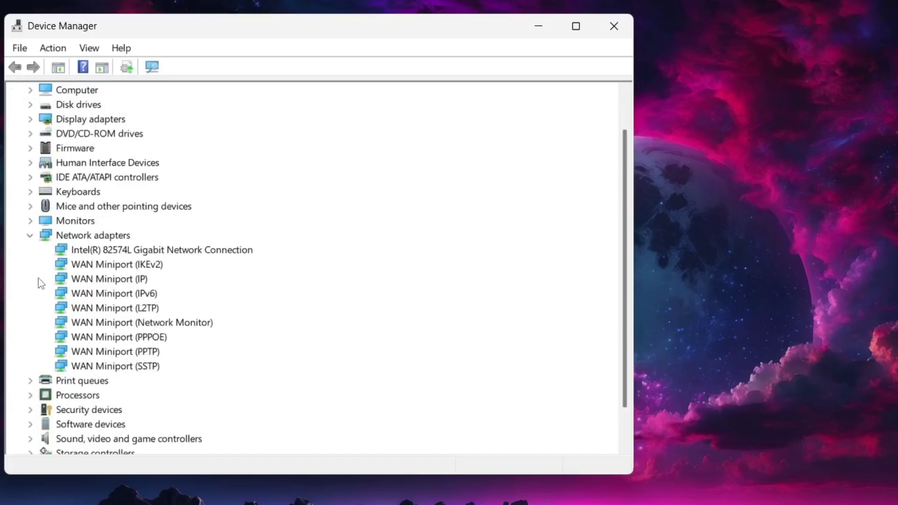
left_click(131, 252)
right_click(131, 253)
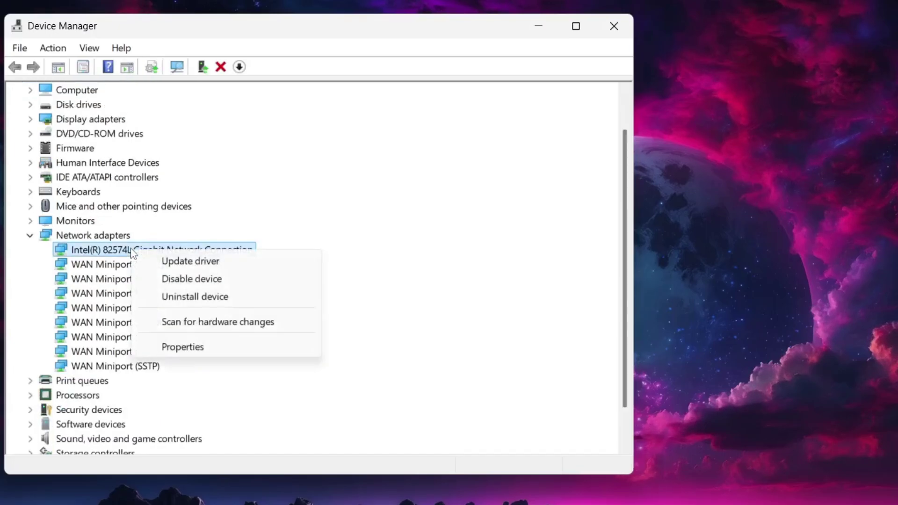
left_click(201, 260)
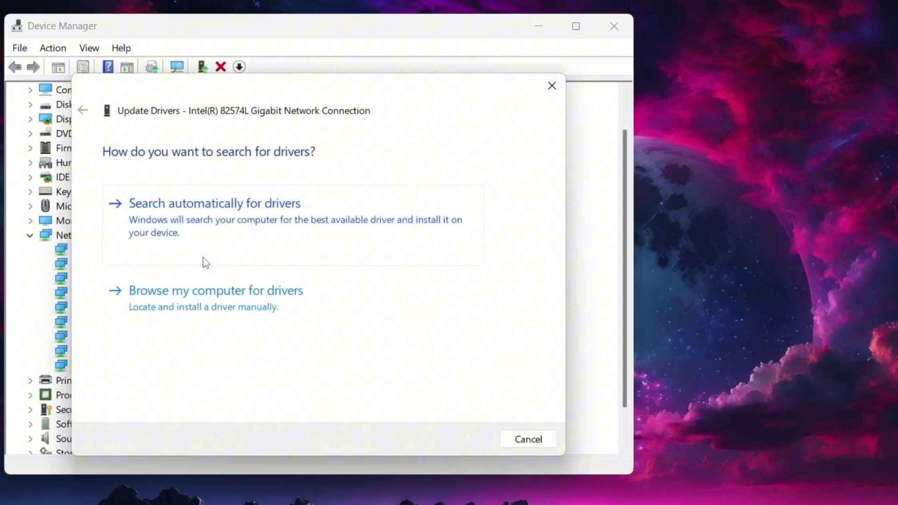
left_click(253, 225)
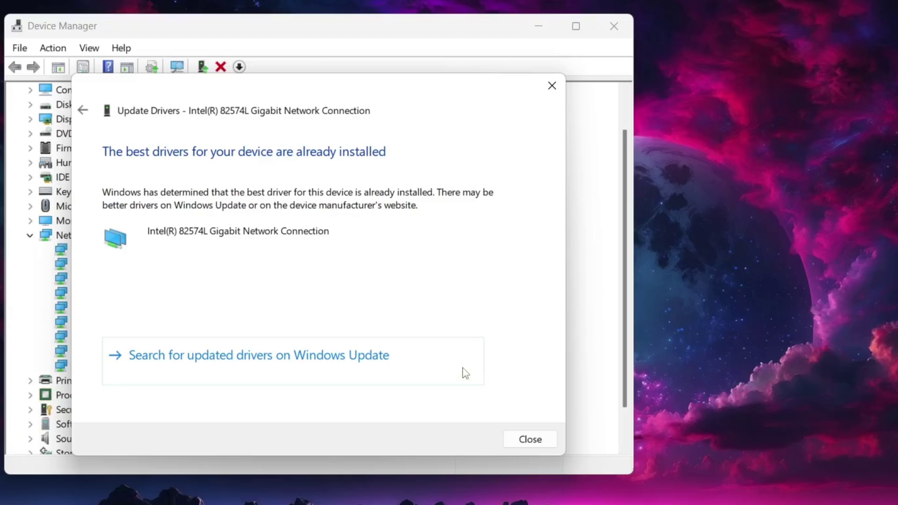
left_click(537, 440)
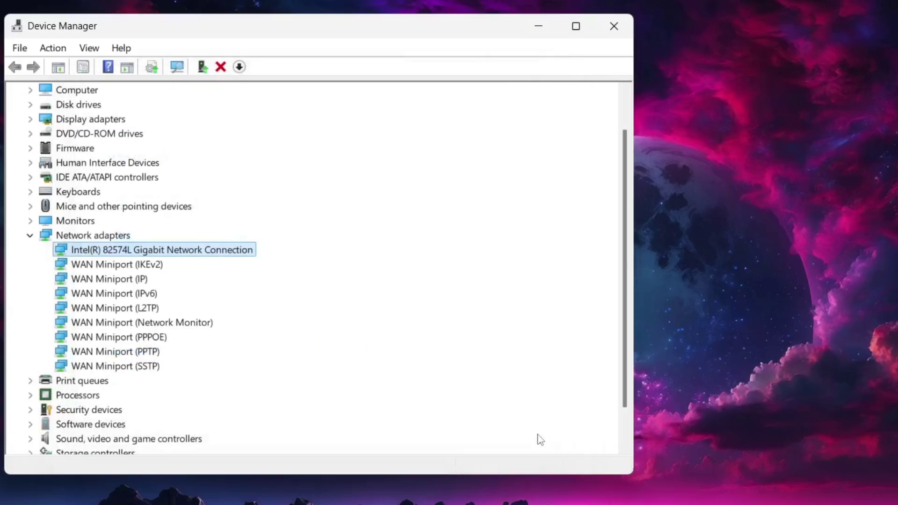
left_click(625, 24)
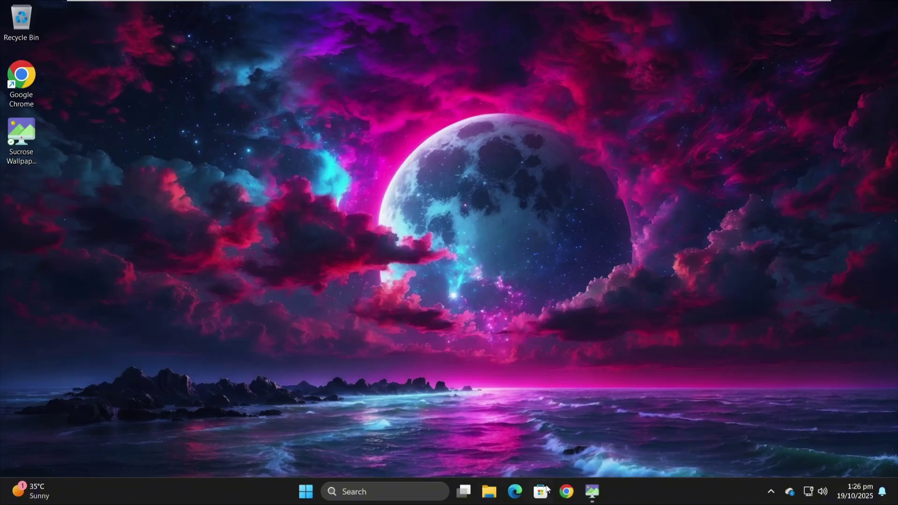
Open Chrome and load google.com to confirm the internet works.
left_click(567, 491)
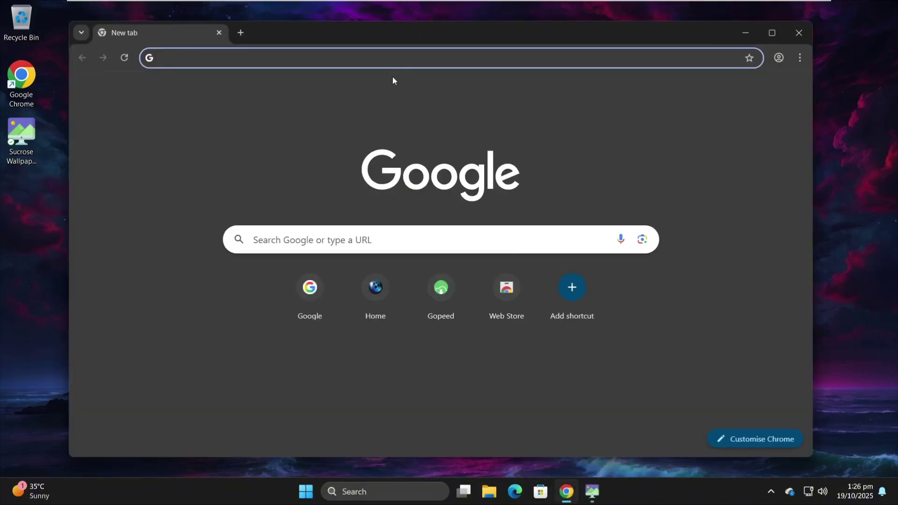
left_click(392, 58)
type("google.com")
key("Return")
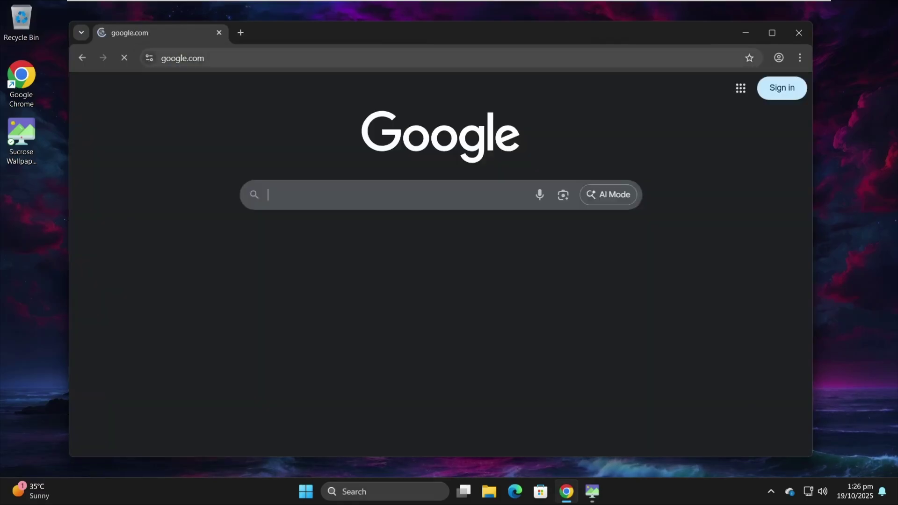